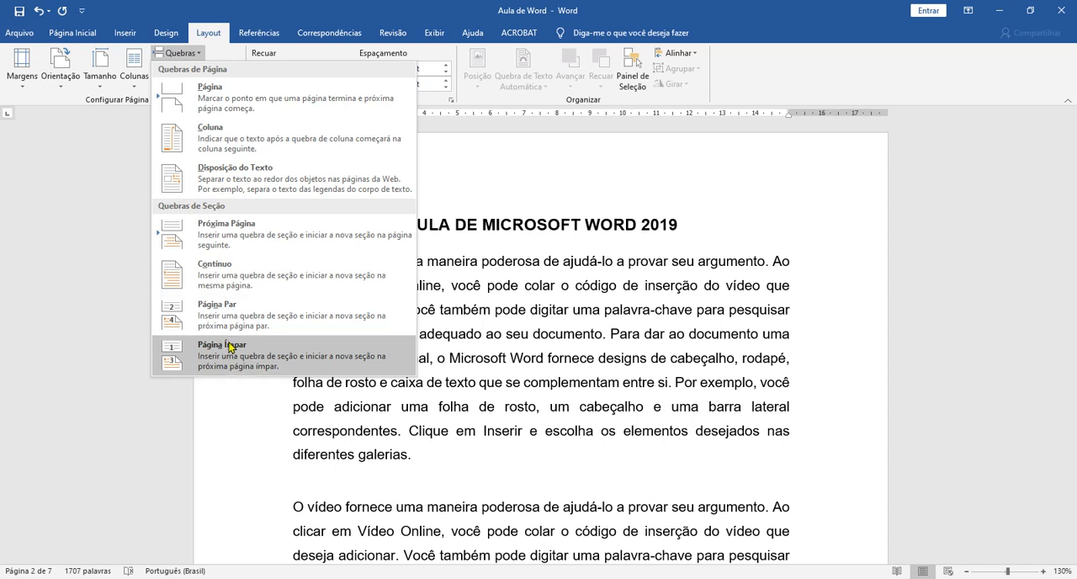
Look through the document from the AULA DE MICROSOFT WORD 2019 text to the AULA DE COLUNAS heading.
left_click(445, 323)
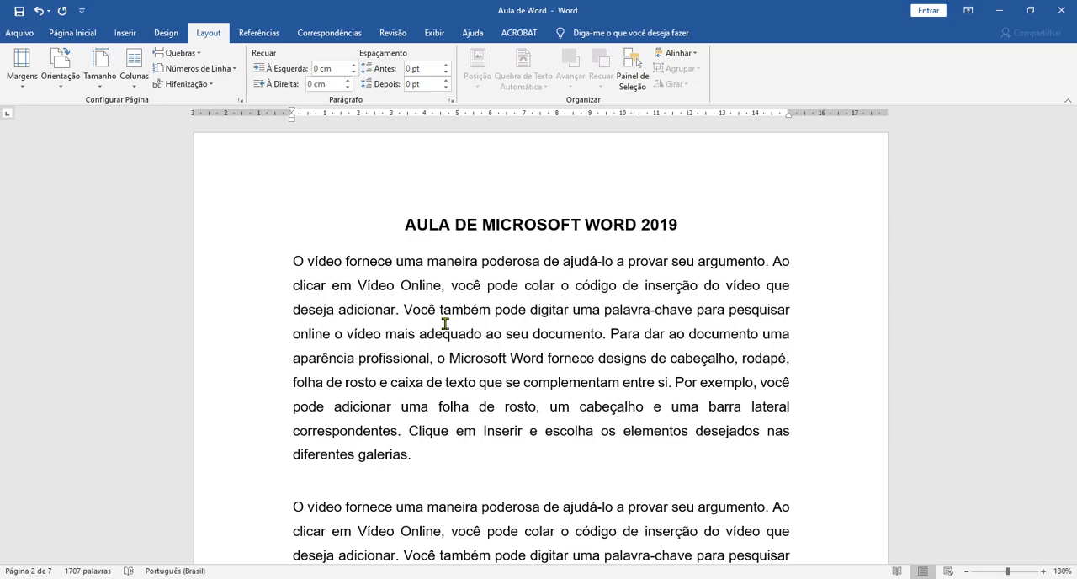
scroll(445, 324, "down", 15)
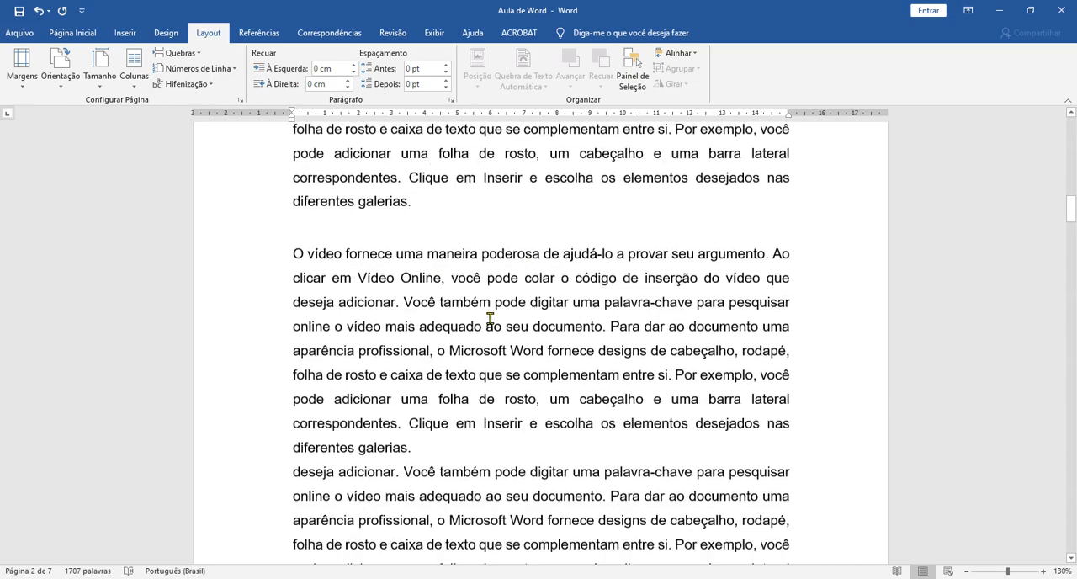
scroll(757, 334, "down", 2)
scroll(757, 328, "up", 10)
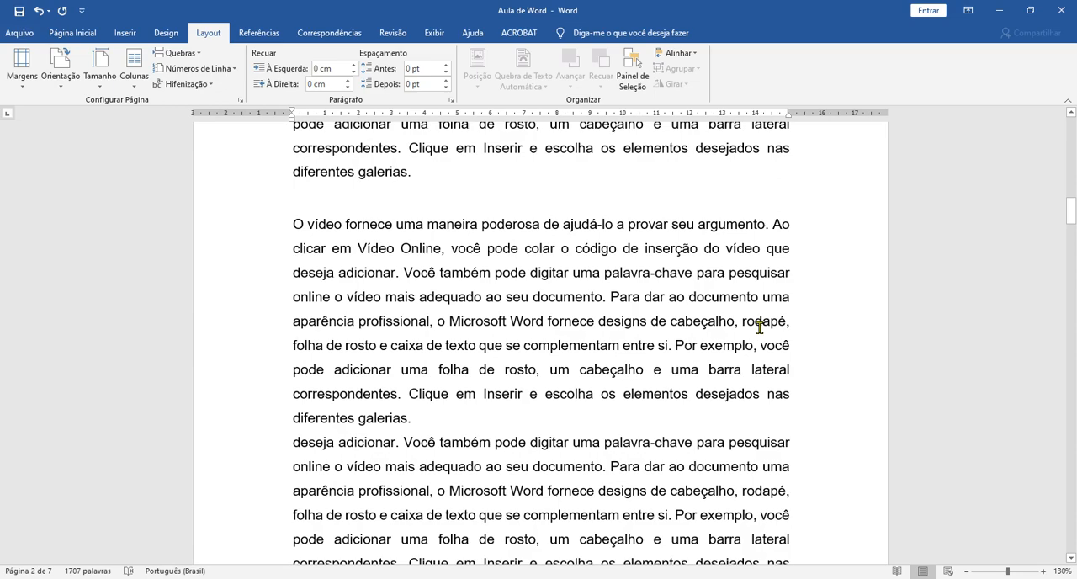
scroll(758, 326, "up", 8)
scroll(631, 320, "down", 5)
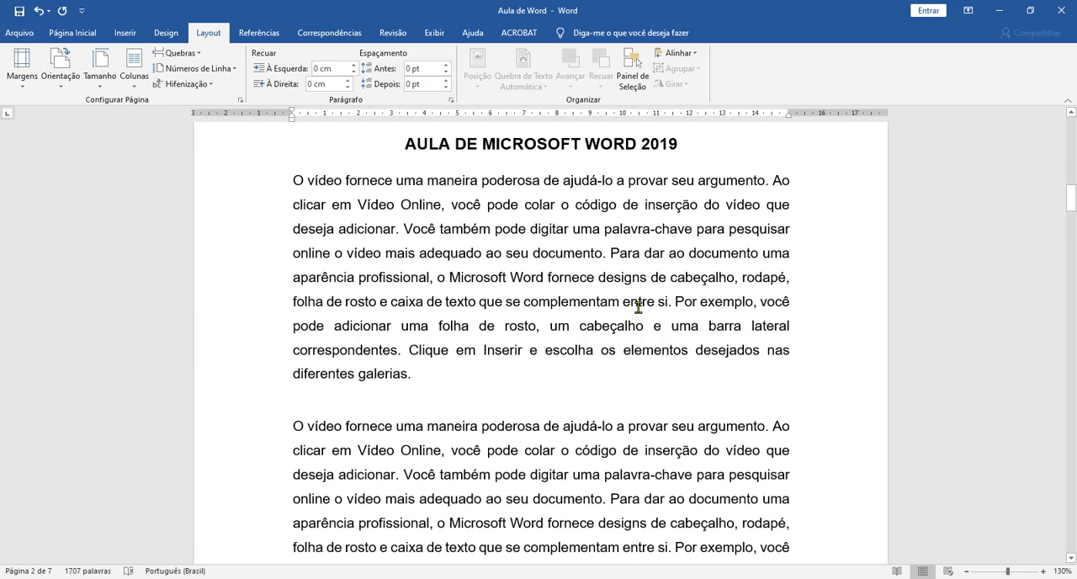
scroll(595, 280, "down", 10)
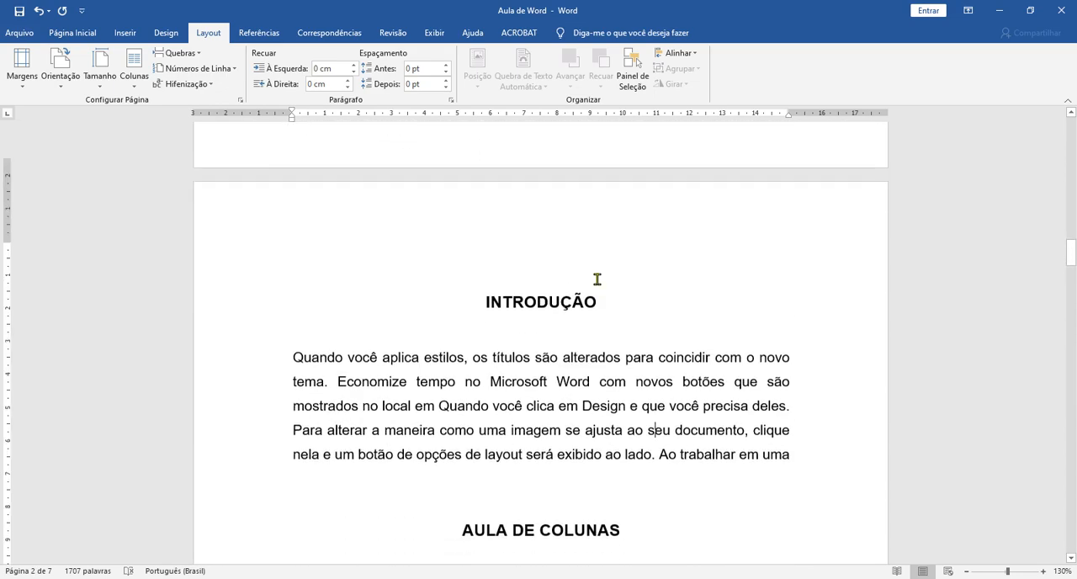
scroll(596, 278, "up", 5)
scroll(595, 279, "down", 11)
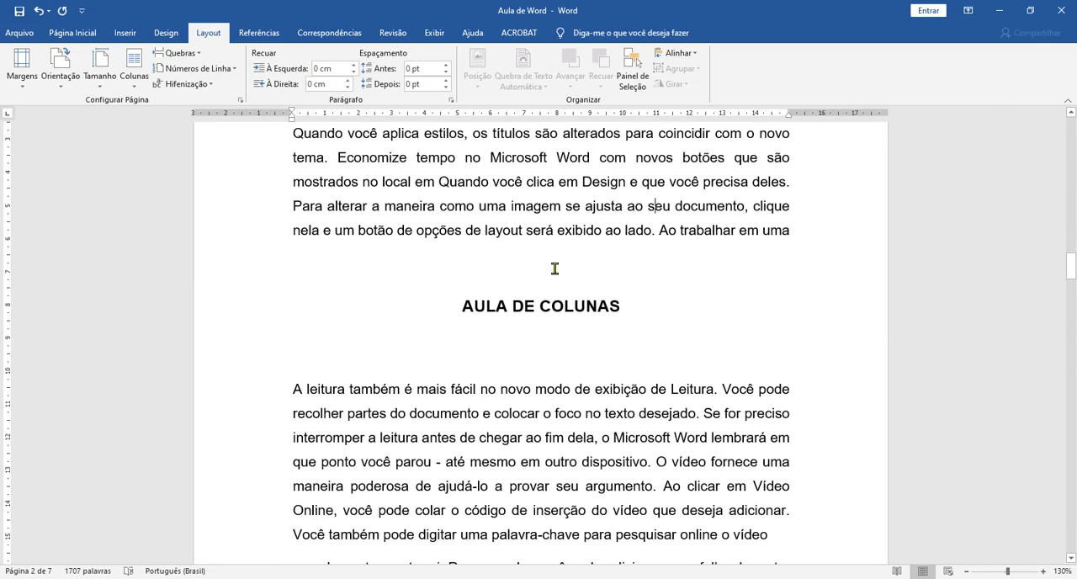
scroll(583, 241, "up", 3)
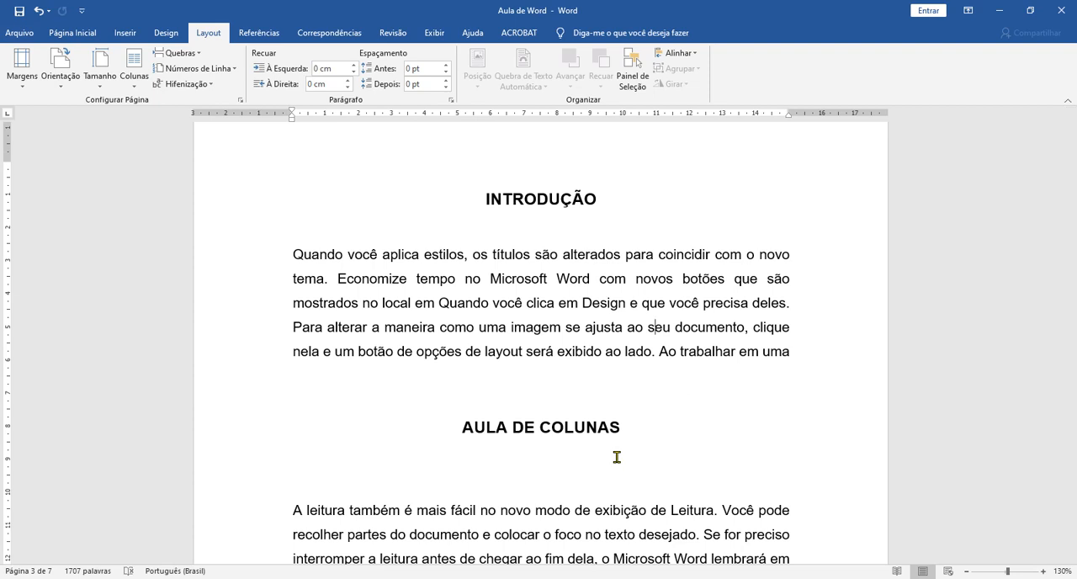
Insert a Próxima Página section break on the blank line between the INTRODUÇÃO paragraph and the AULA DE COLUNAS heading.
left_click(523, 398)
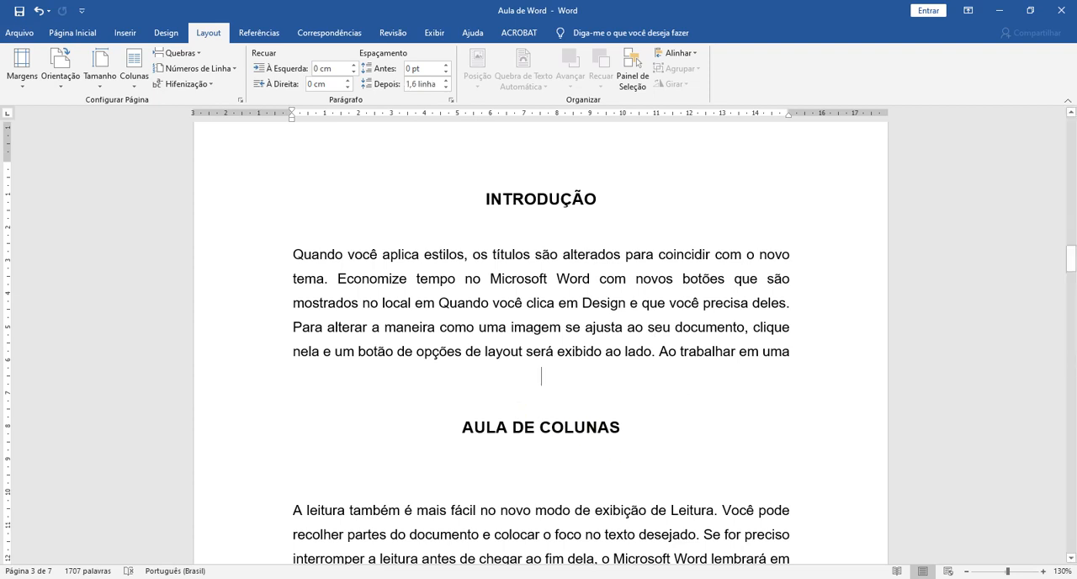
left_click(178, 53)
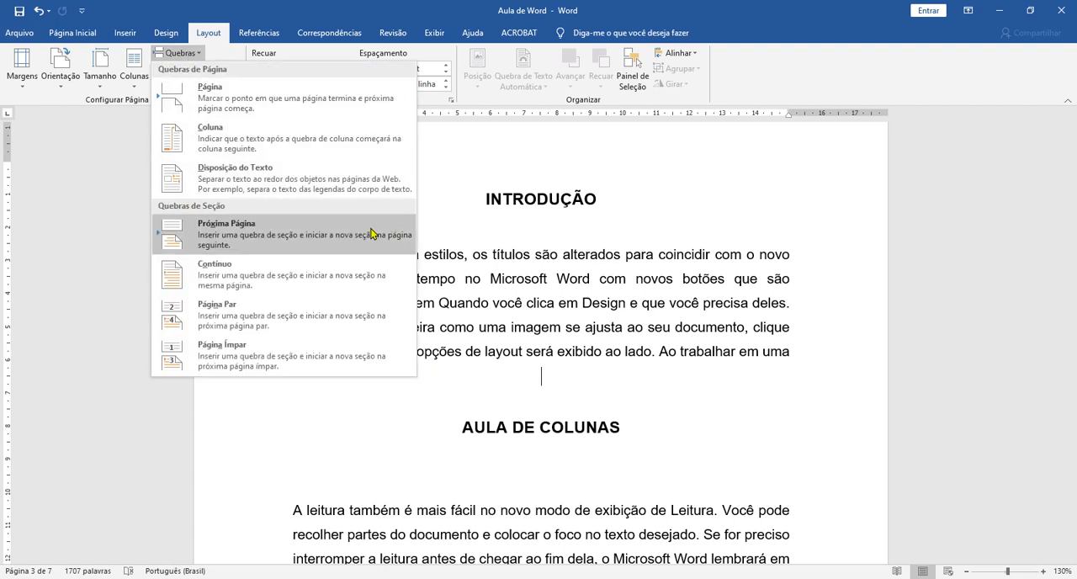
left_click(257, 235)
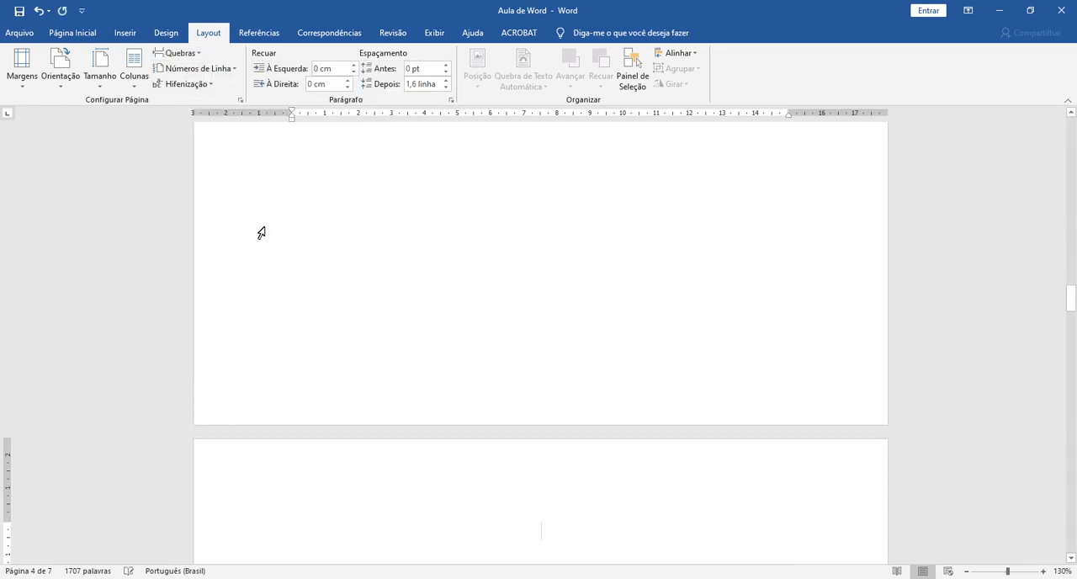
scroll(527, 362, "up", 5)
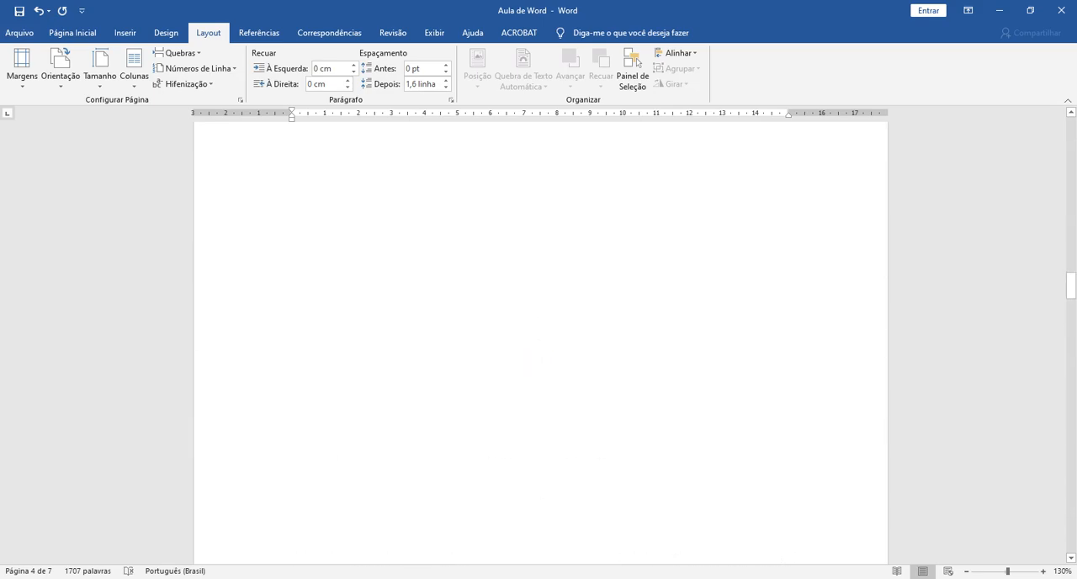
scroll(394, 204, "up", 4)
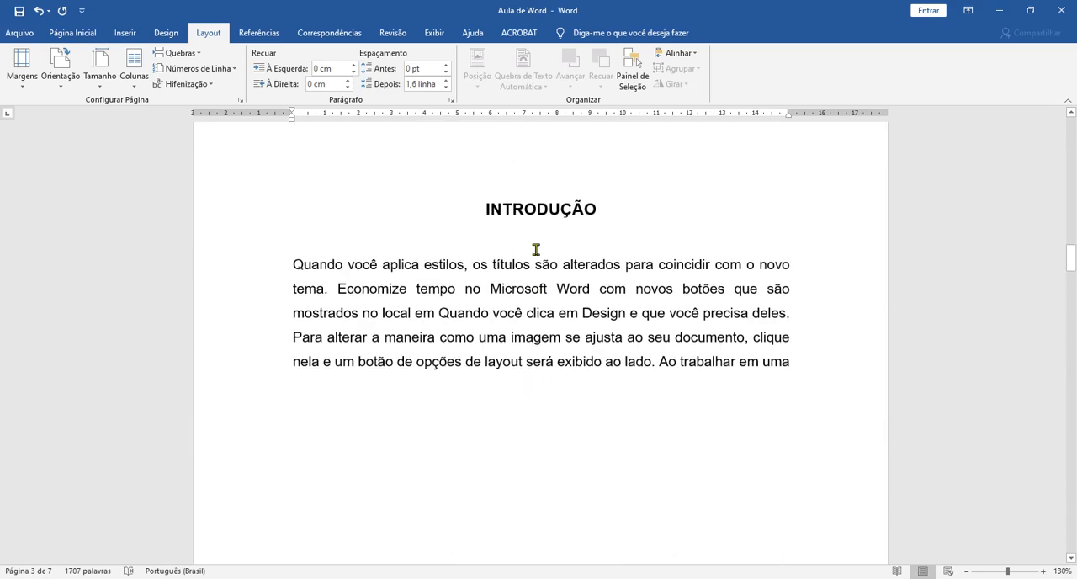
scroll(698, 332, "down", 5)
scroll(684, 322, "down", 5)
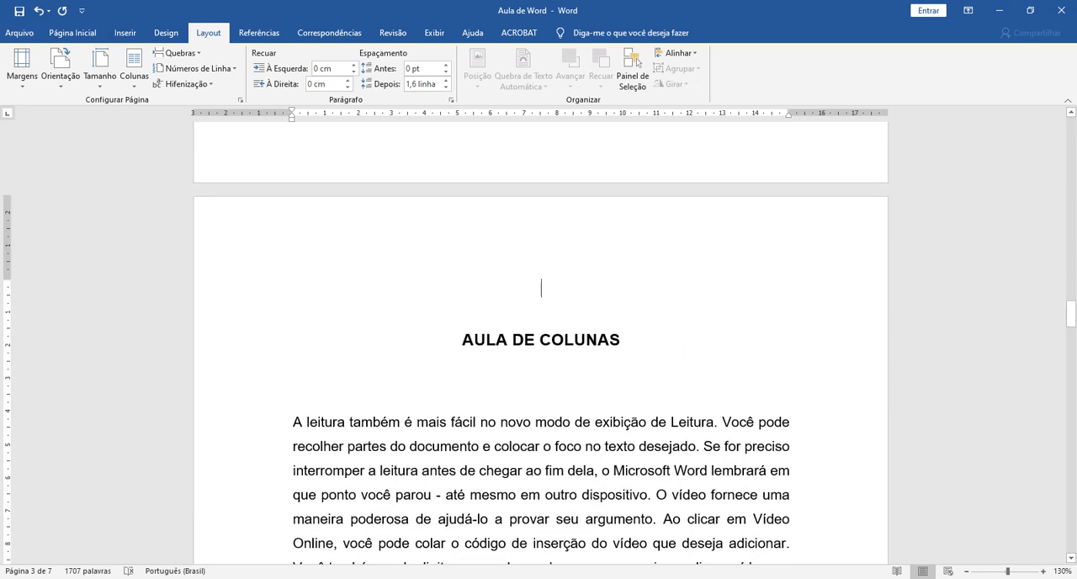
Show the formatting marks, examine the end of the INTRODUÇÃO text and the start of AULA DE COLUNAS, and hide the marks again.
left_click(72, 33)
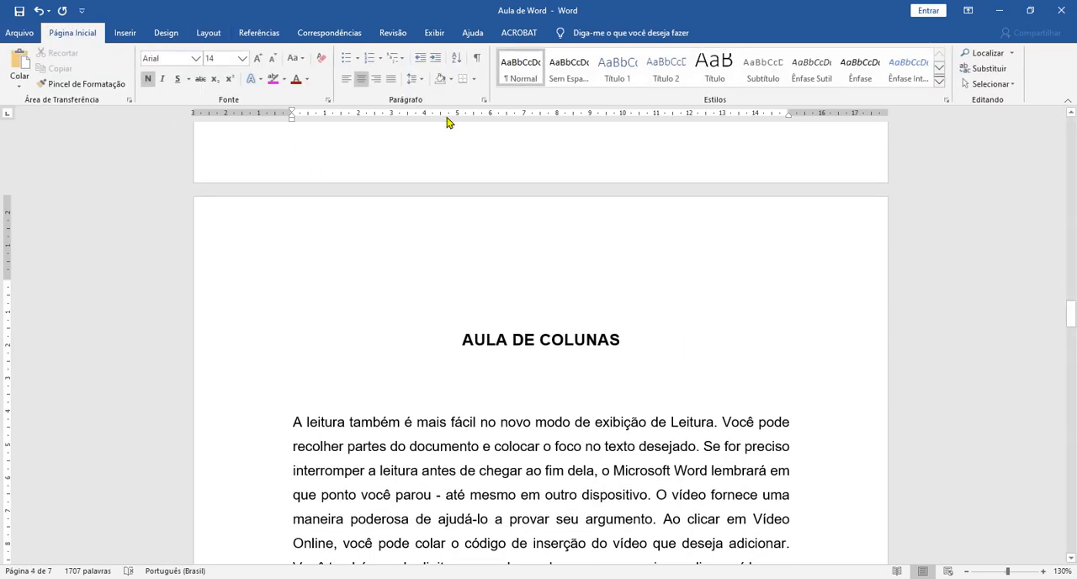
left_click(476, 58)
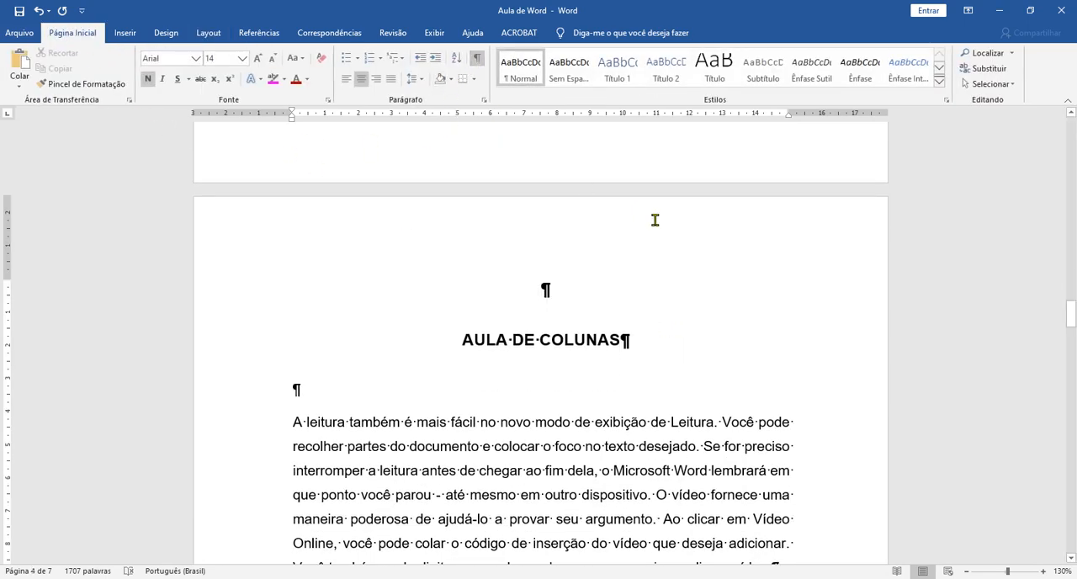
scroll(540, 337, "up", 10)
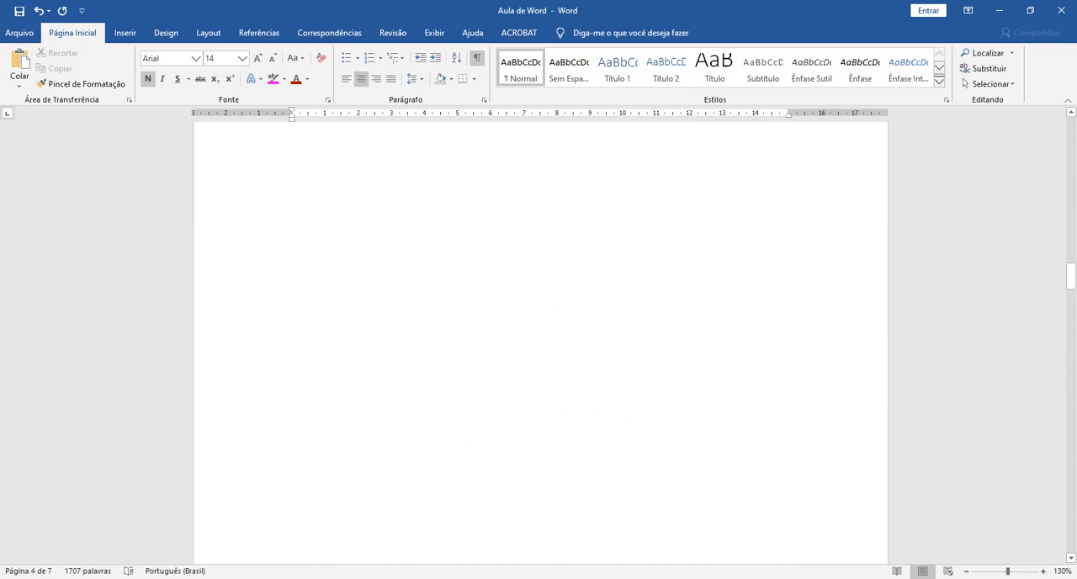
scroll(827, 367, "down", 3)
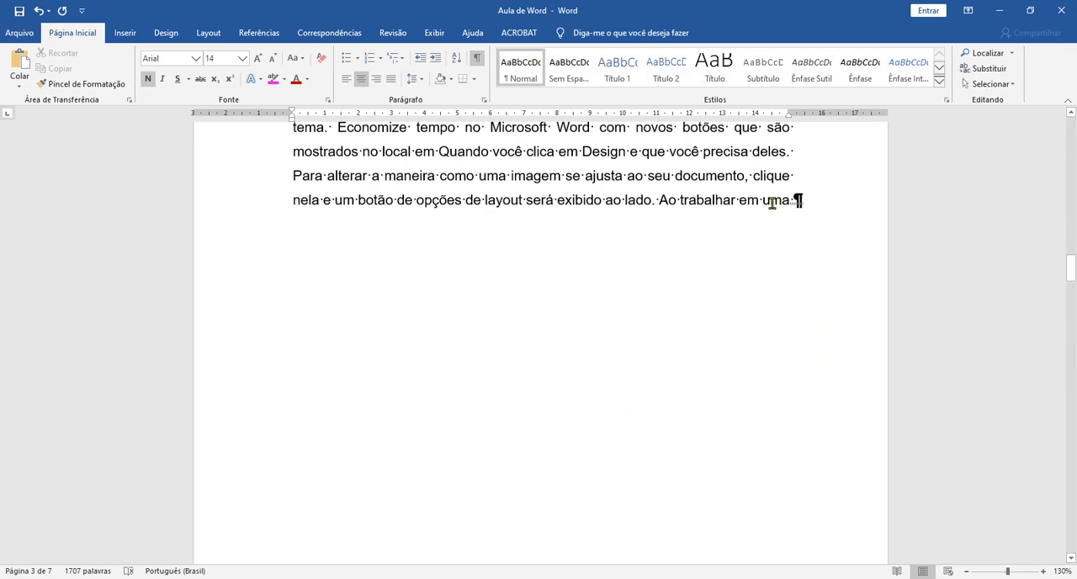
scroll(766, 209, "down", 7)
scroll(715, 225, "down", 5)
scroll(740, 238, "up", 1)
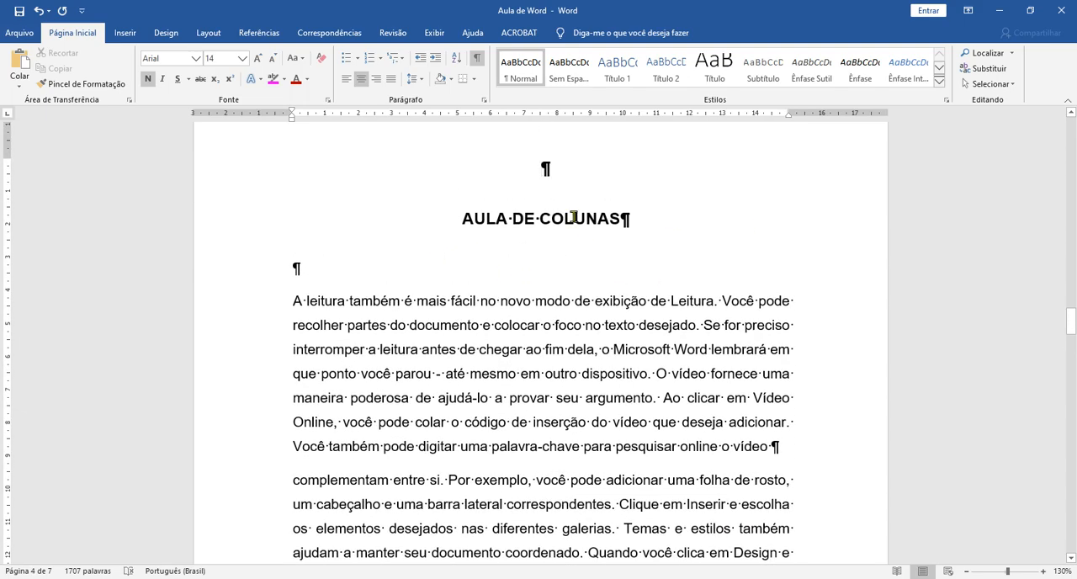
left_click(475, 61)
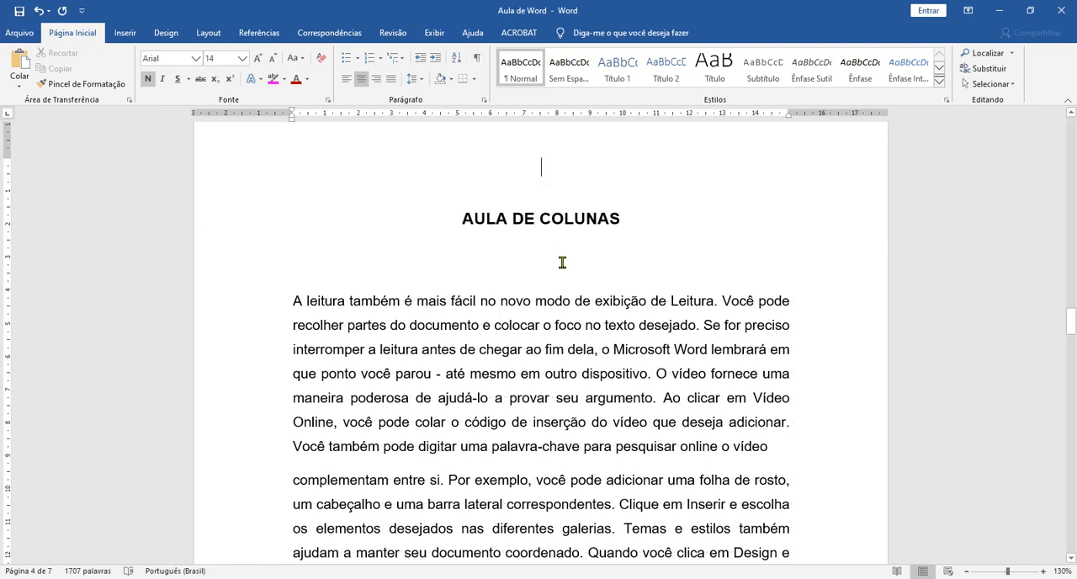
Set the page orientation to Paisagem for the AULA DE COLUNAS section, applied to Nesta seção only.
scroll(562, 263, "up", 3)
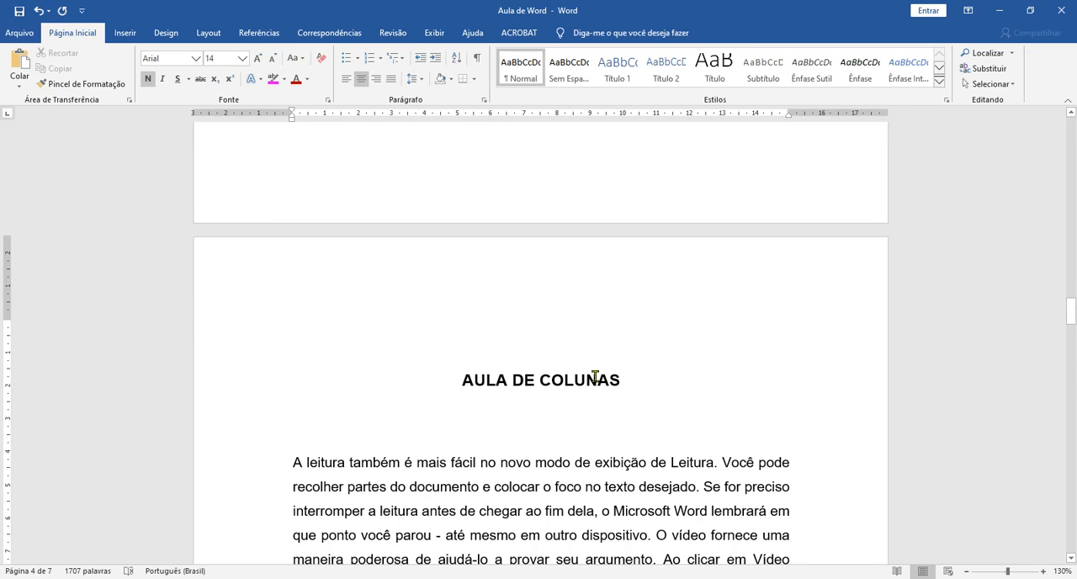
scroll(594, 377, "up", 10)
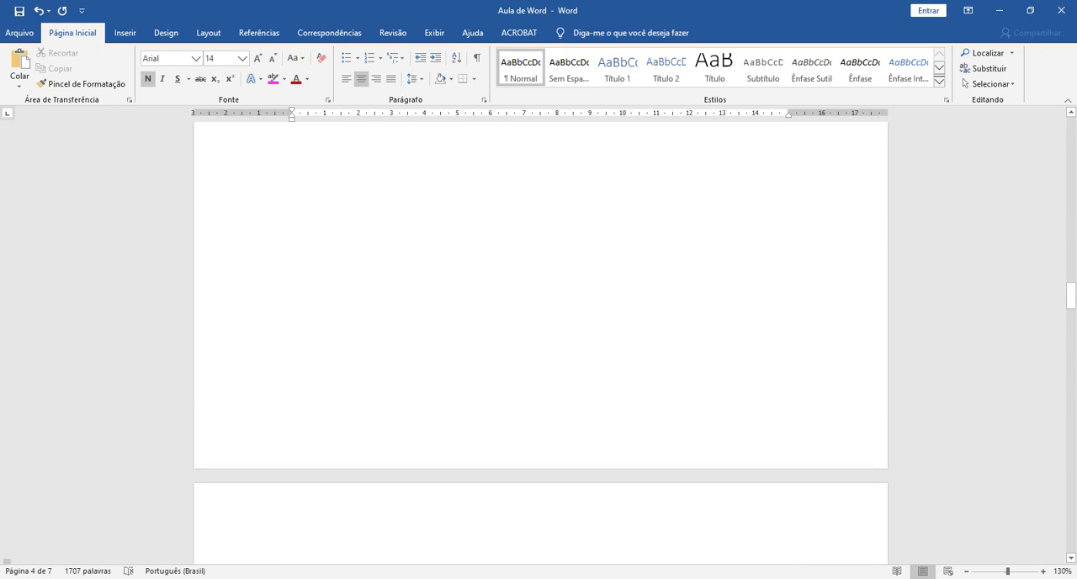
left_click(583, 281)
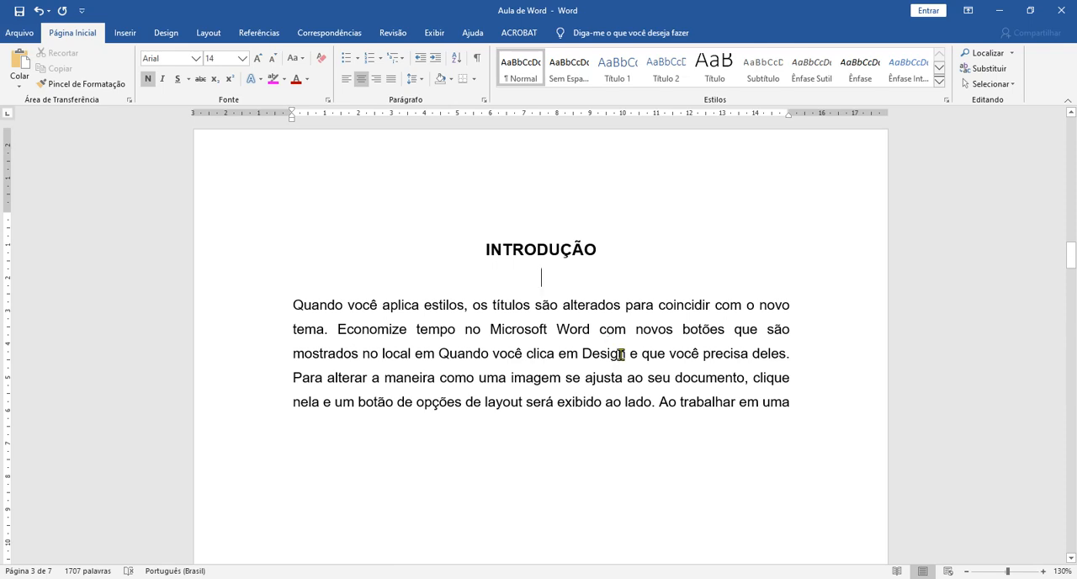
scroll(621, 356, "down", 10)
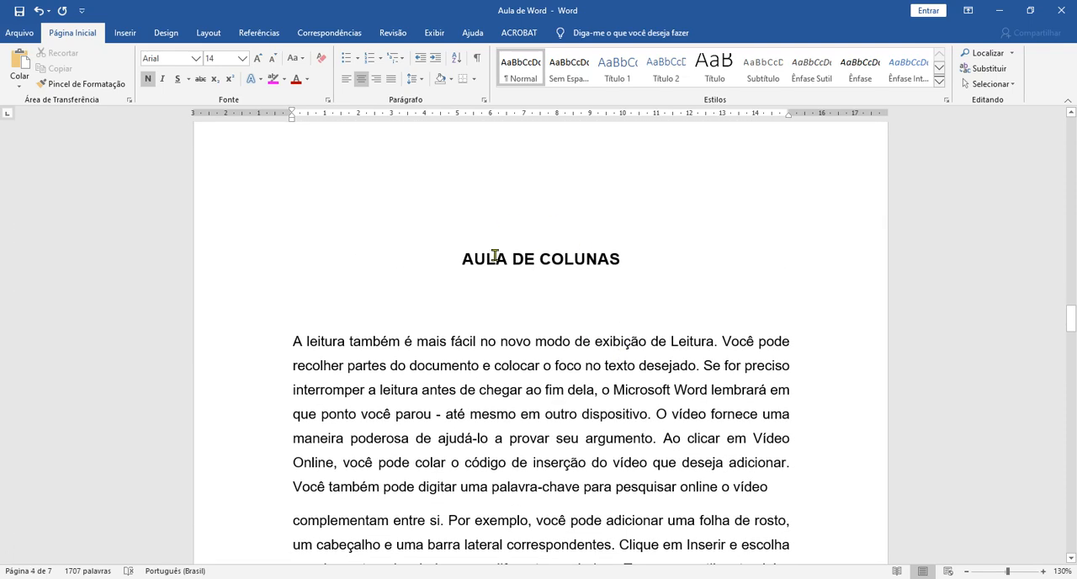
left_click(496, 259)
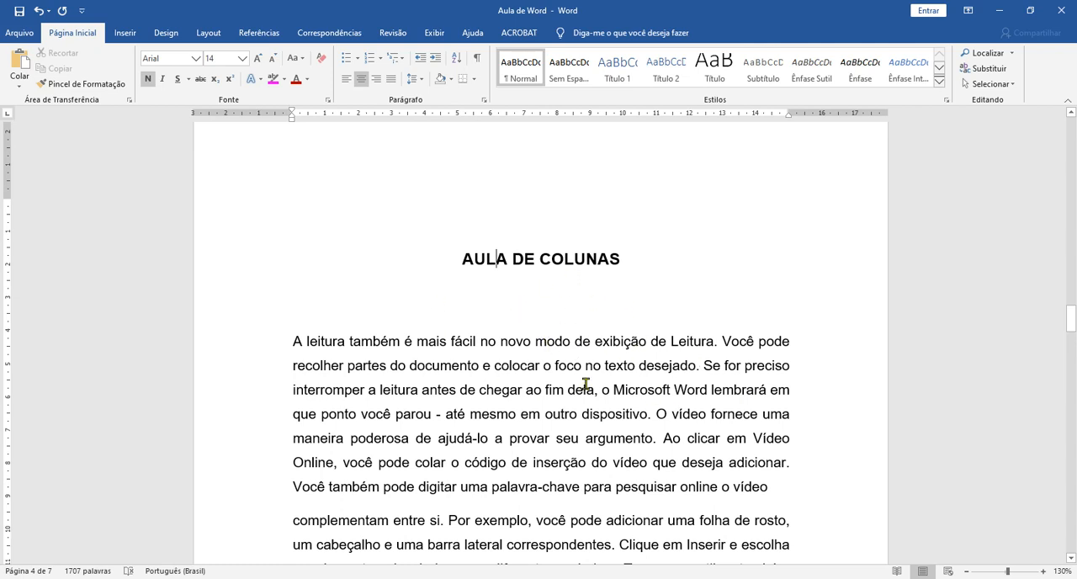
left_click(209, 33)
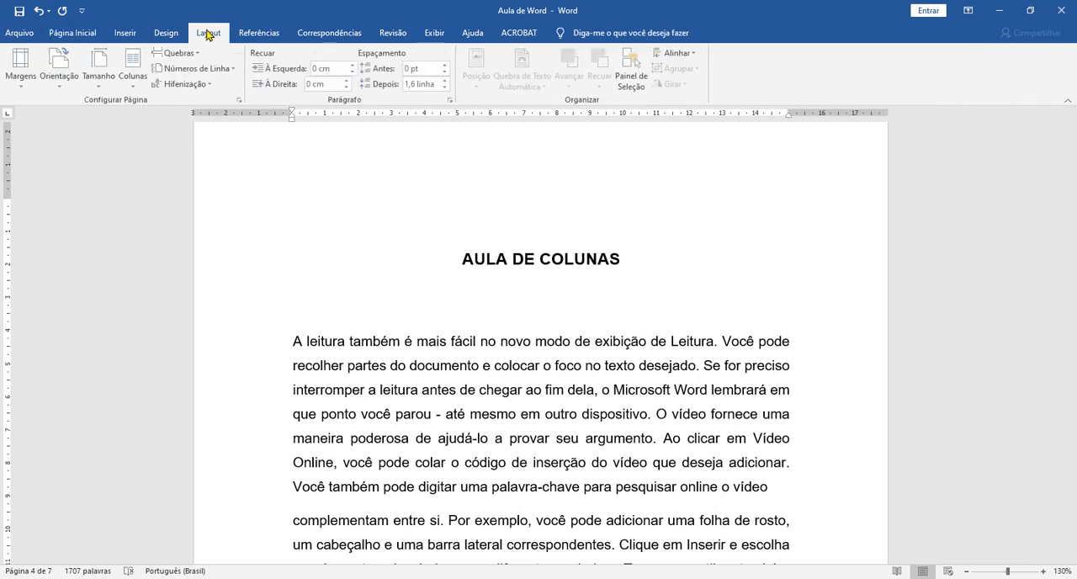
left_click(241, 101)
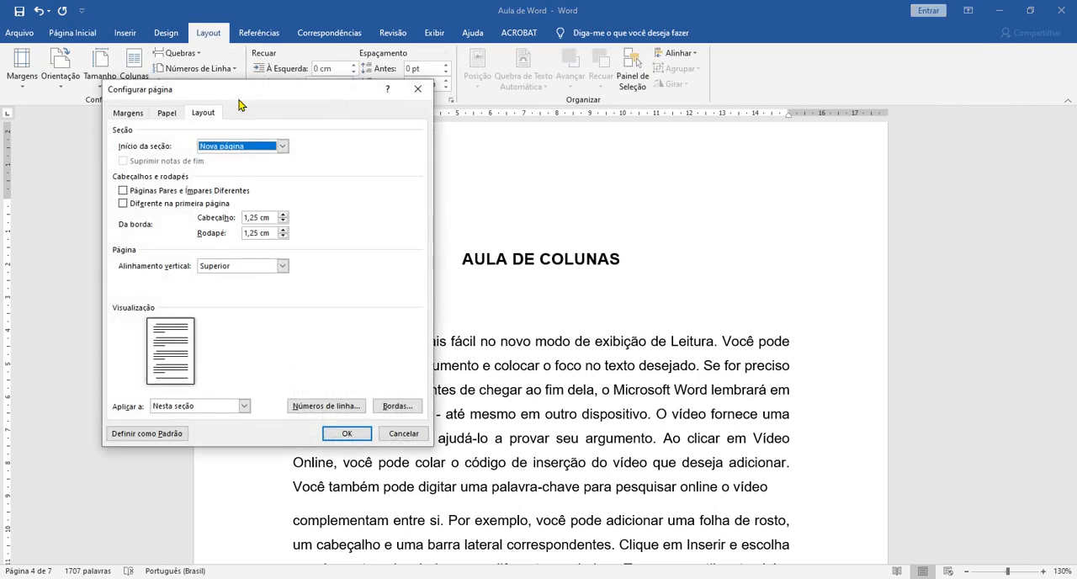
left_click(164, 114)
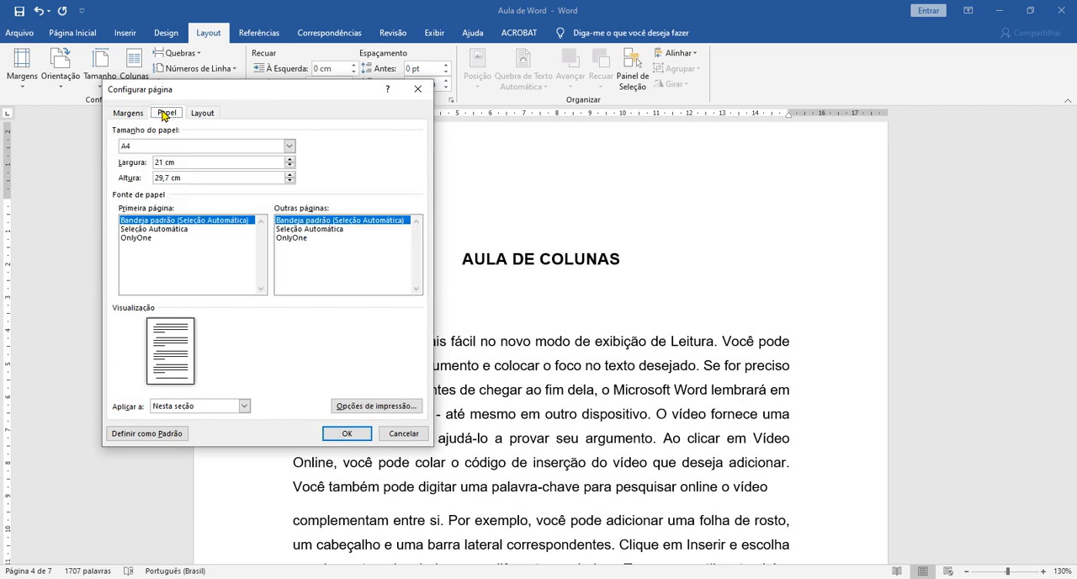
left_click(128, 112)
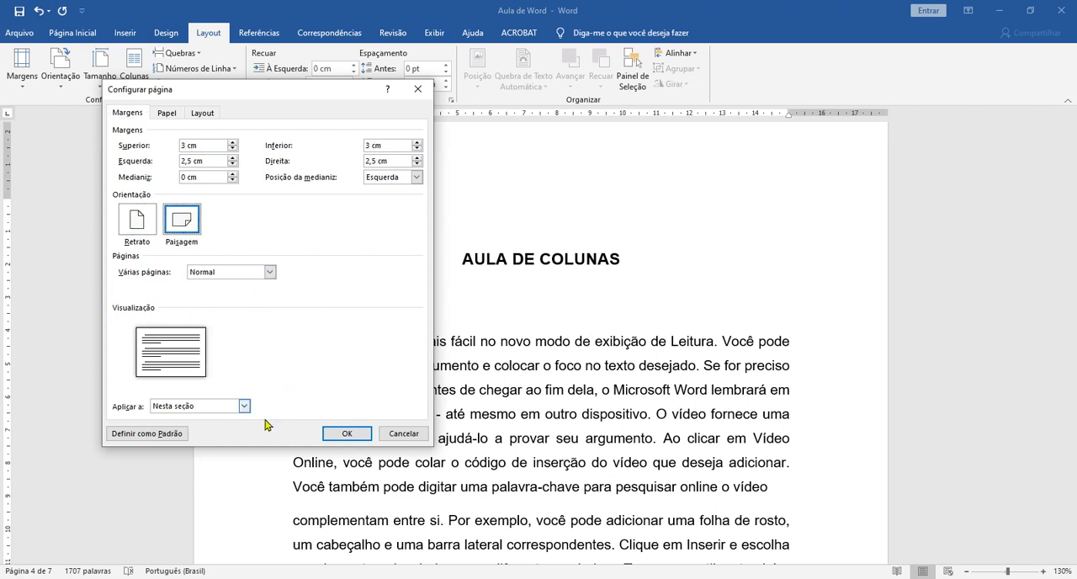
left_click(239, 408)
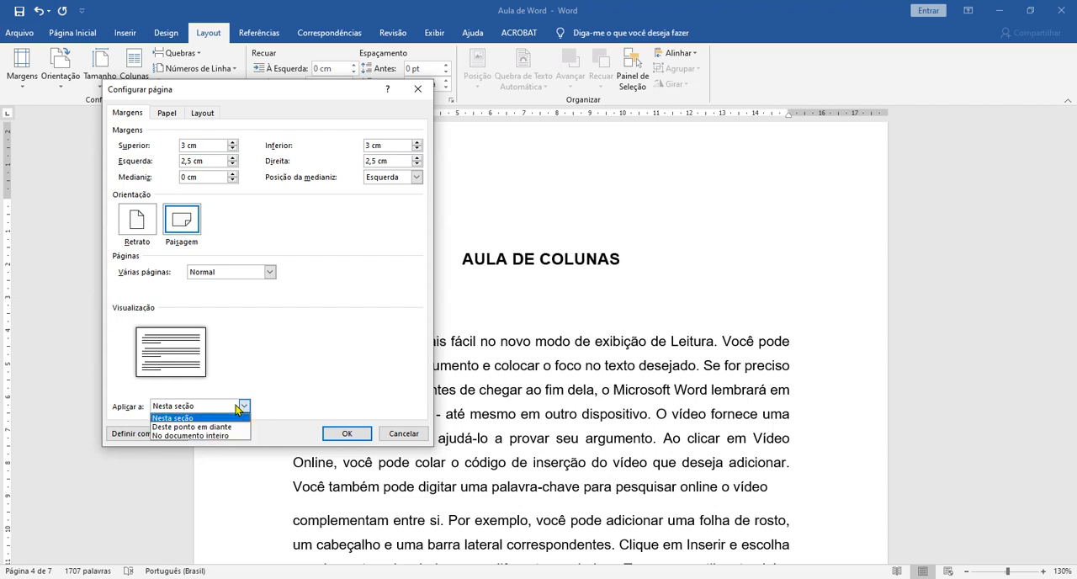
left_click(180, 418)
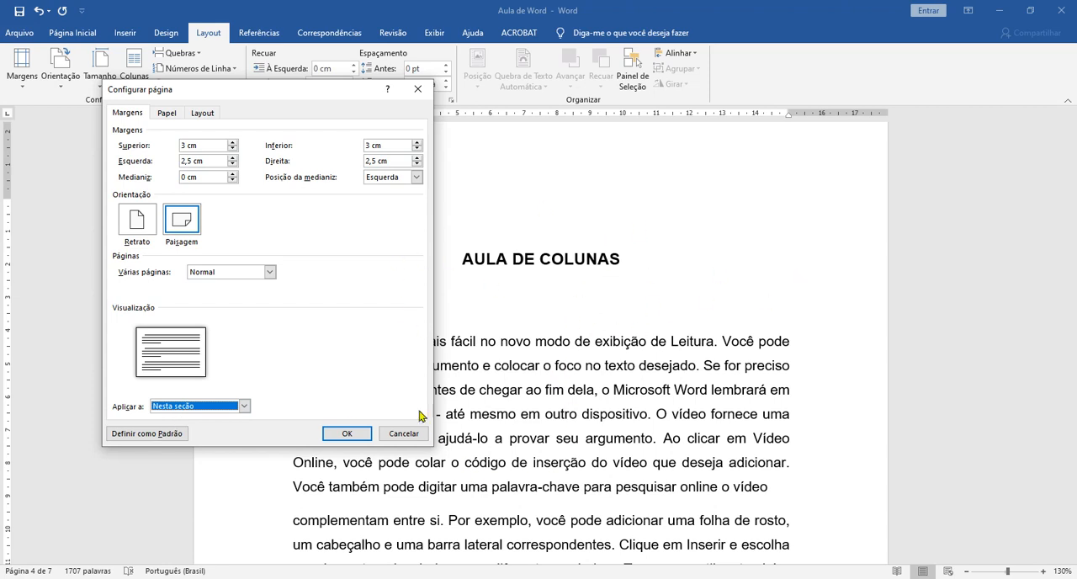
left_click(346, 432)
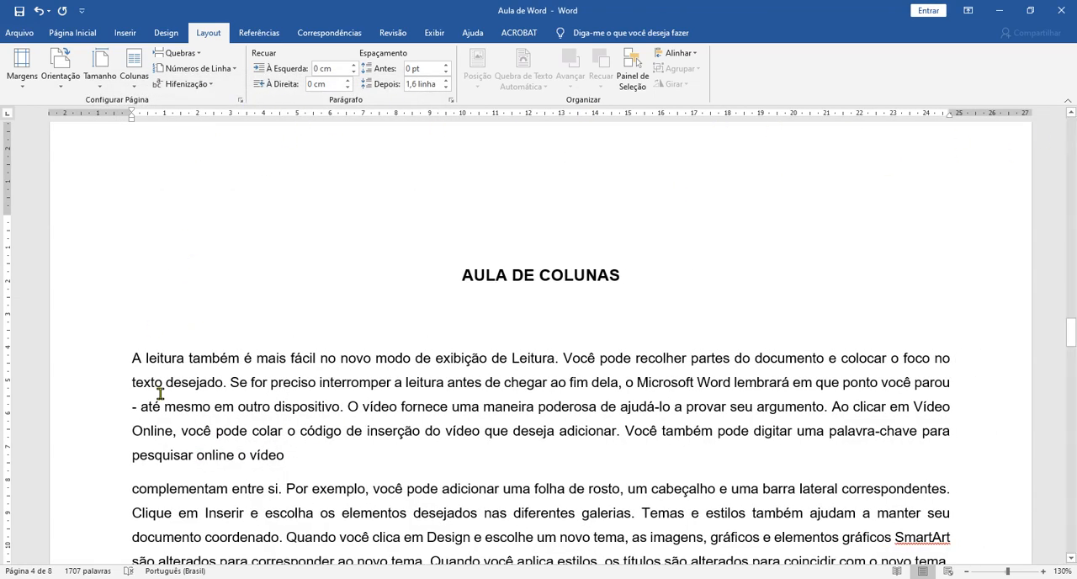
Check the page orientation from the cover page through the INTRODUÇÃO page that precede the AULA DE COLUNAS section.
scroll(690, 498, "up", 2)
scroll(589, 292, "up", 8)
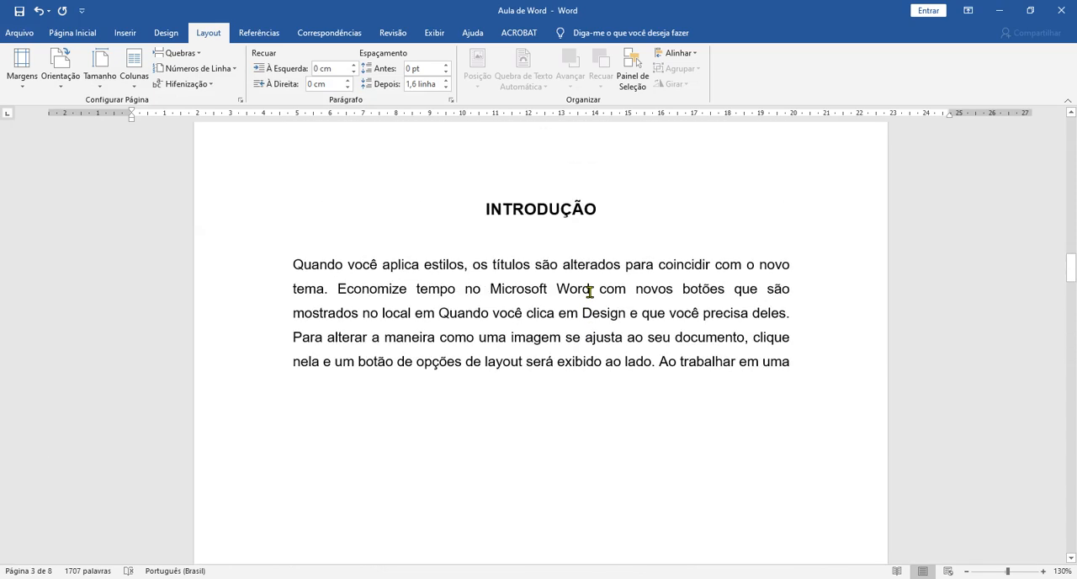
scroll(590, 292, "down", 10)
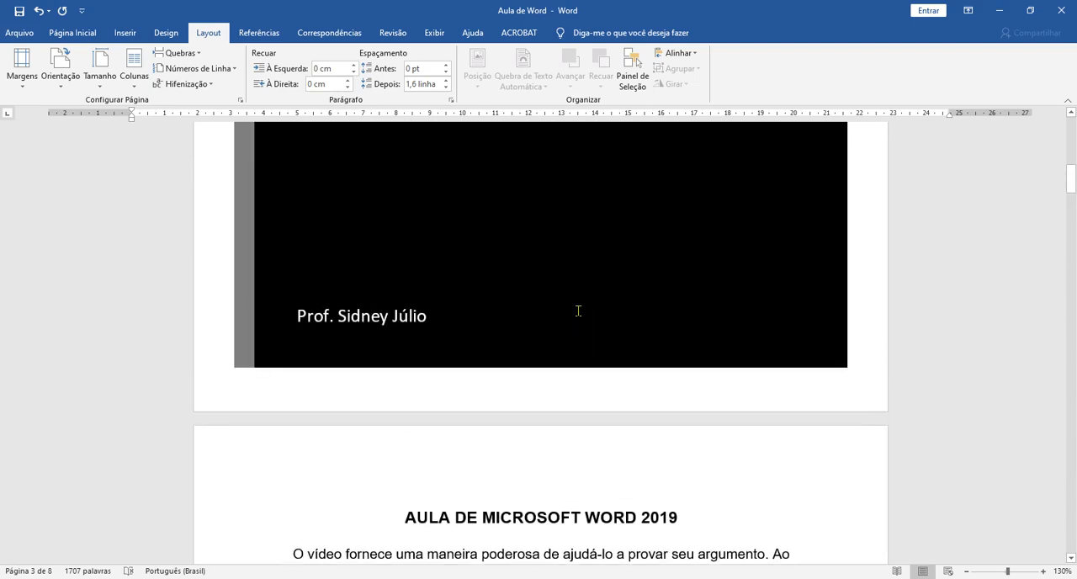
scroll(578, 317, "up", 3)
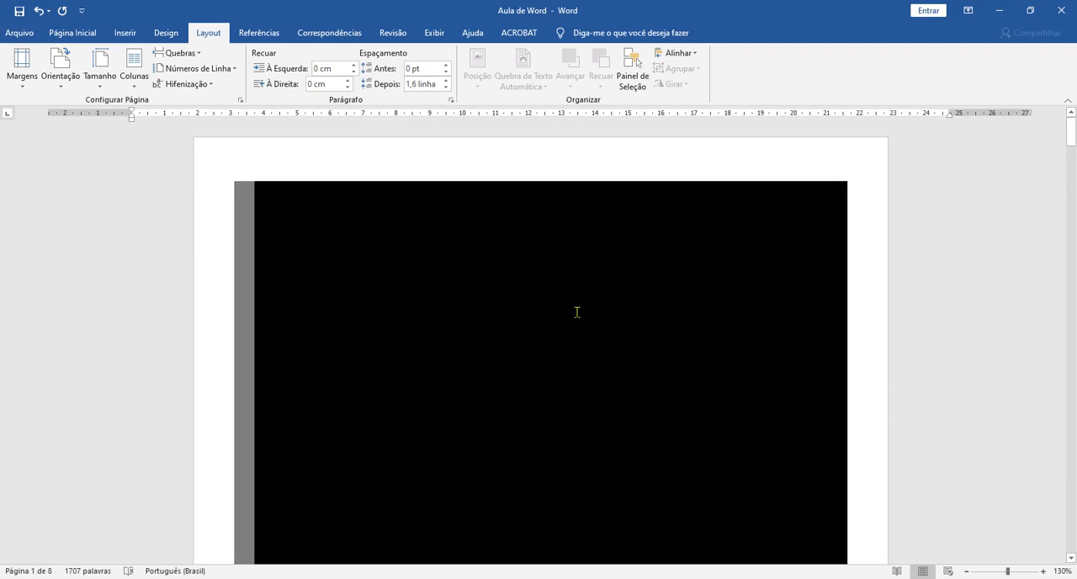
scroll(577, 318, "down", 12)
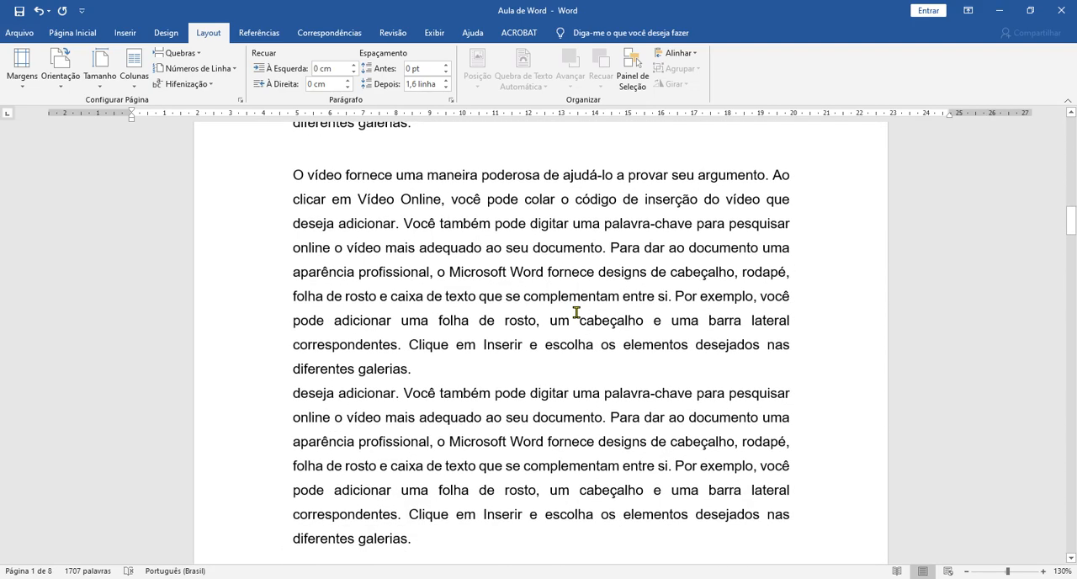
Check the page orientation across the AULA DE COLUNAS section and at its boundary with the preceding INTRODUÇÃO page.
scroll(576, 312, "down", 12)
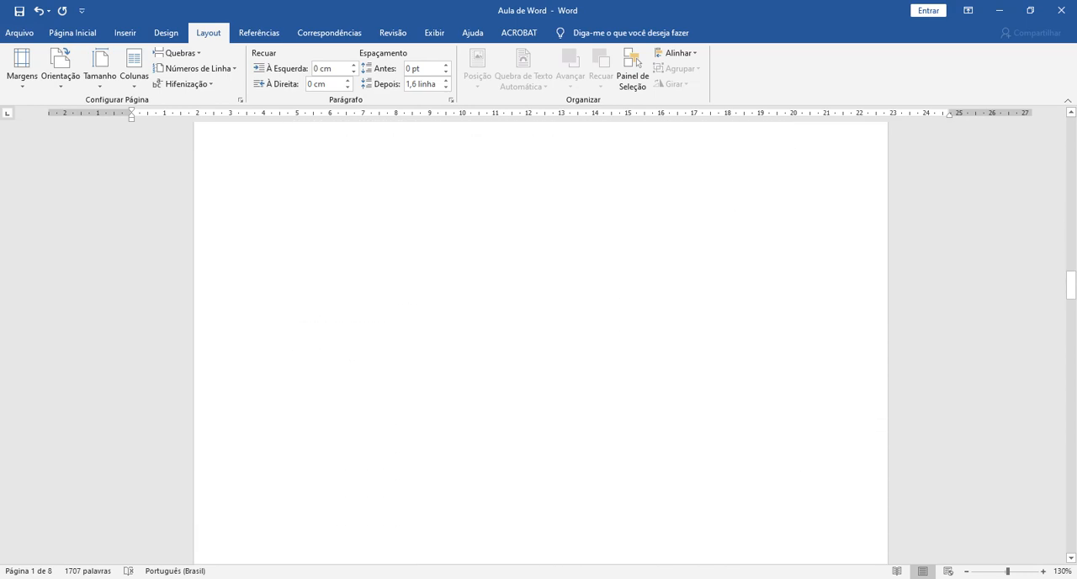
scroll(577, 312, "down", 3)
left_click(497, 338)
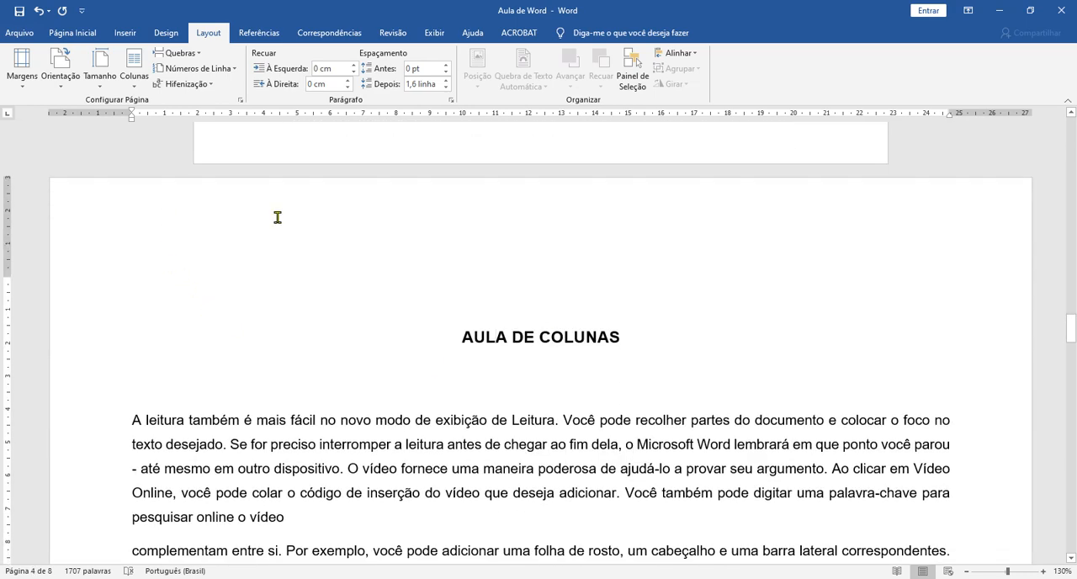
scroll(688, 383, "down", 10)
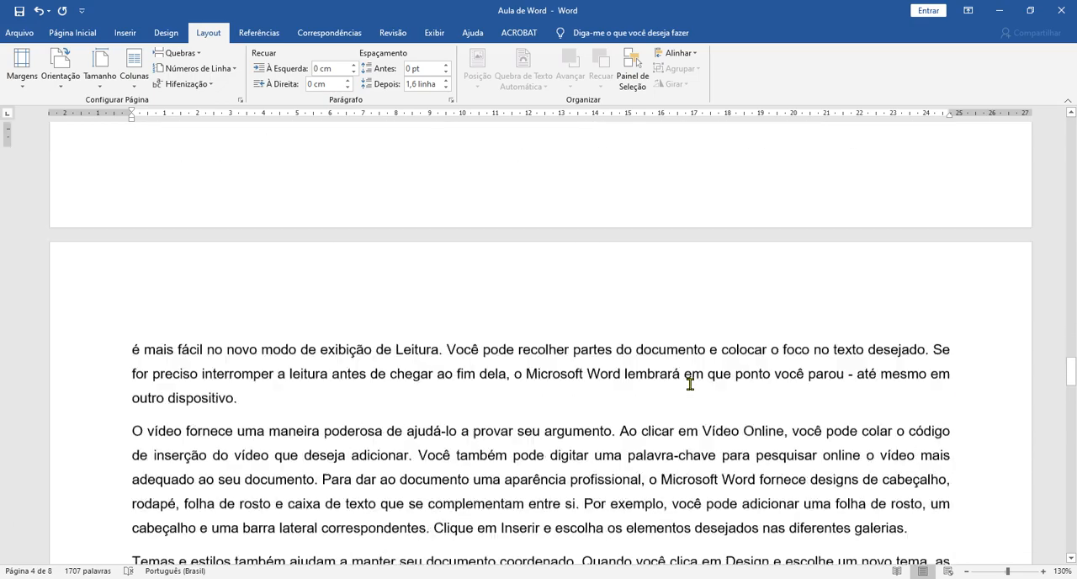
scroll(689, 384, "down", 8)
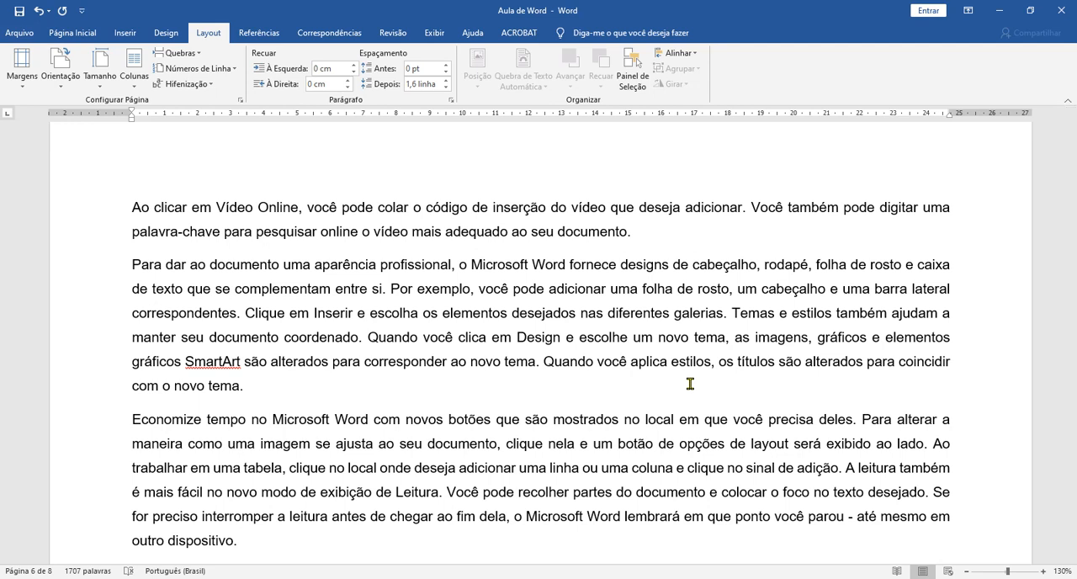
scroll(690, 383, "up", 20)
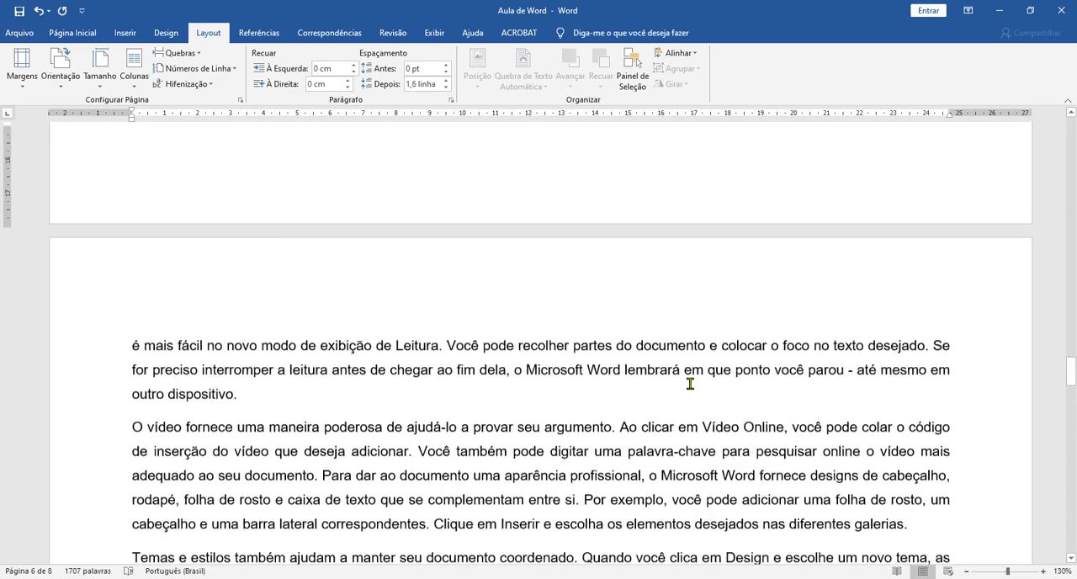
scroll(690, 383, "up", 15)
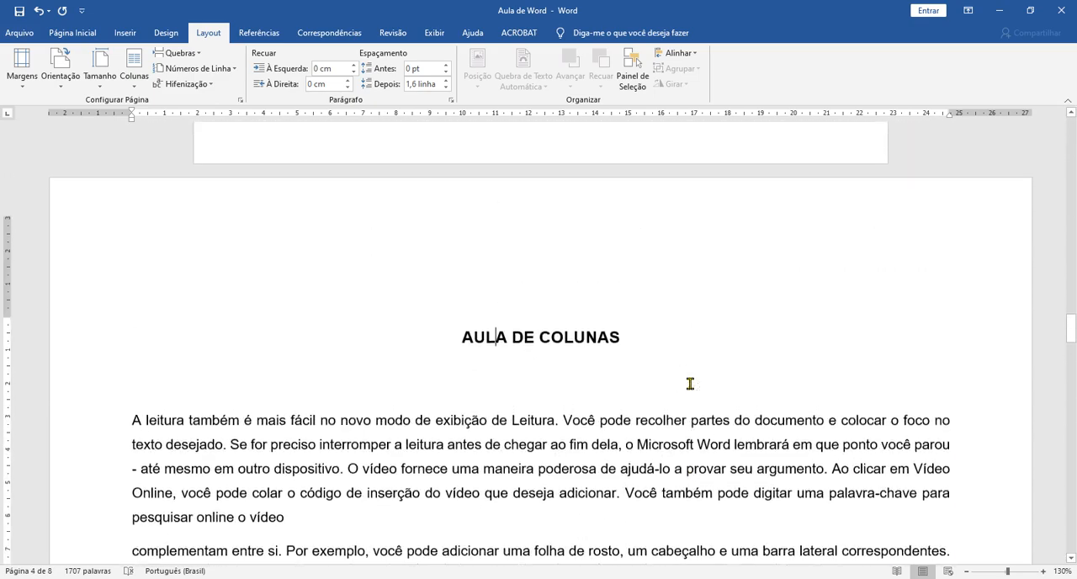
scroll(690, 383, "down", 1)
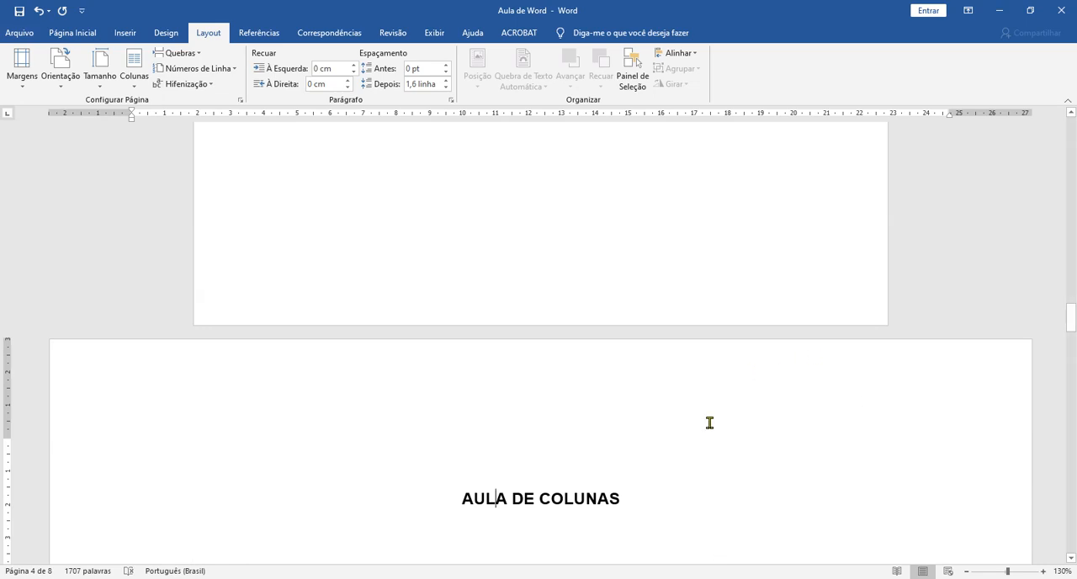
Undo the landscape orientation of the AULA DE COLUNAS section and place the cursor in the last line of the INTRODUÇÃO paragraph.
left_click(446, 444)
key("ctrl+z")
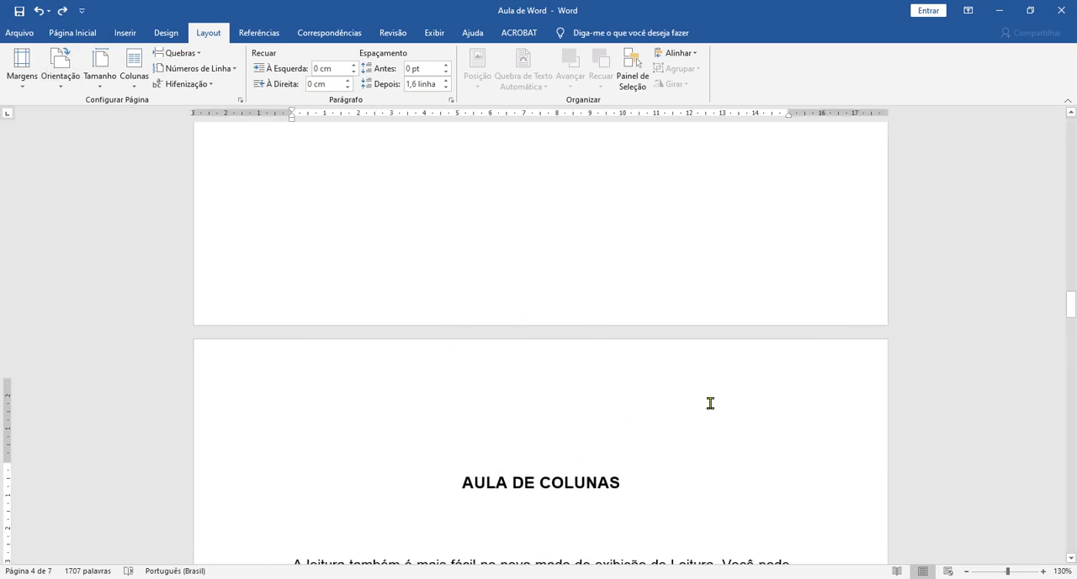
scroll(710, 403, "up", 10)
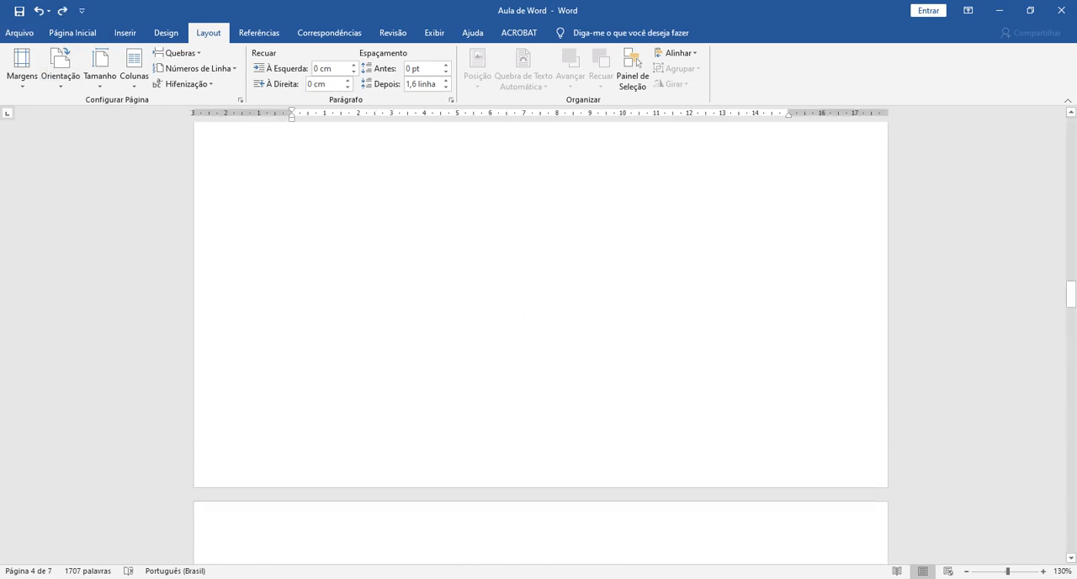
scroll(710, 403, "up", 3)
scroll(710, 403, "down", 3)
left_click(697, 384)
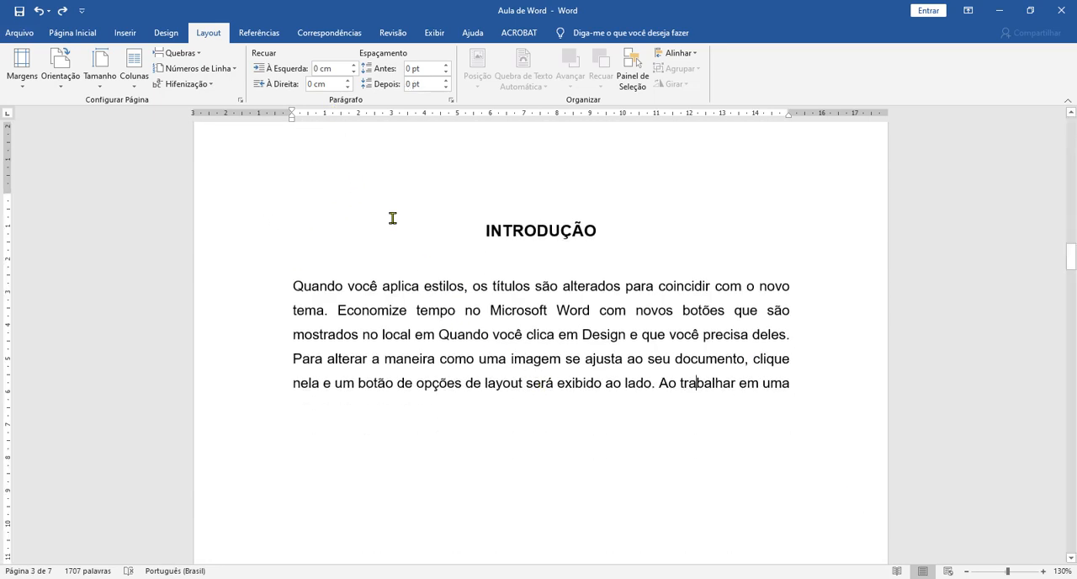
left_click(199, 53)
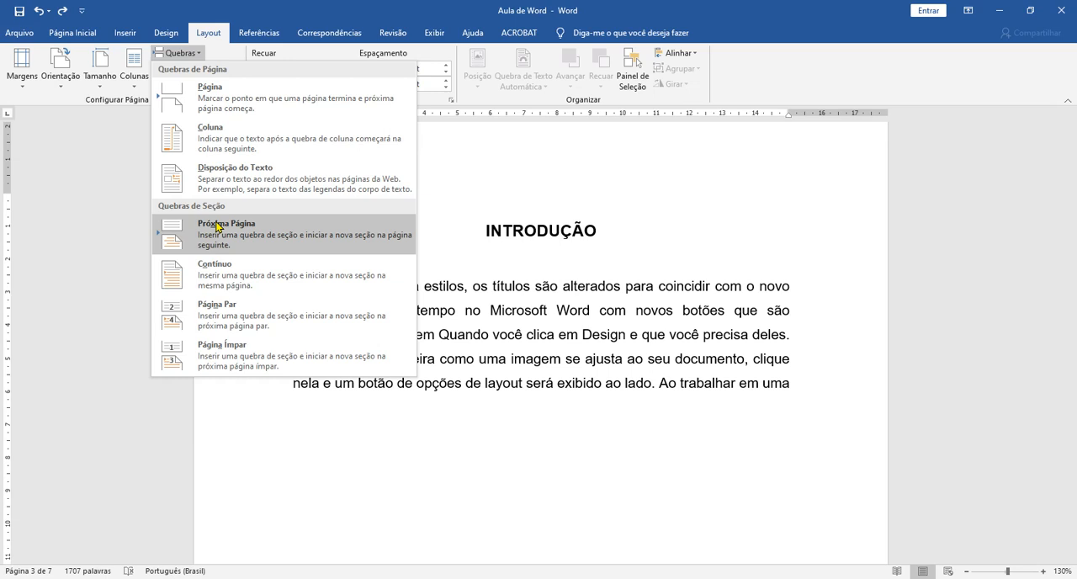
left_click(506, 298)
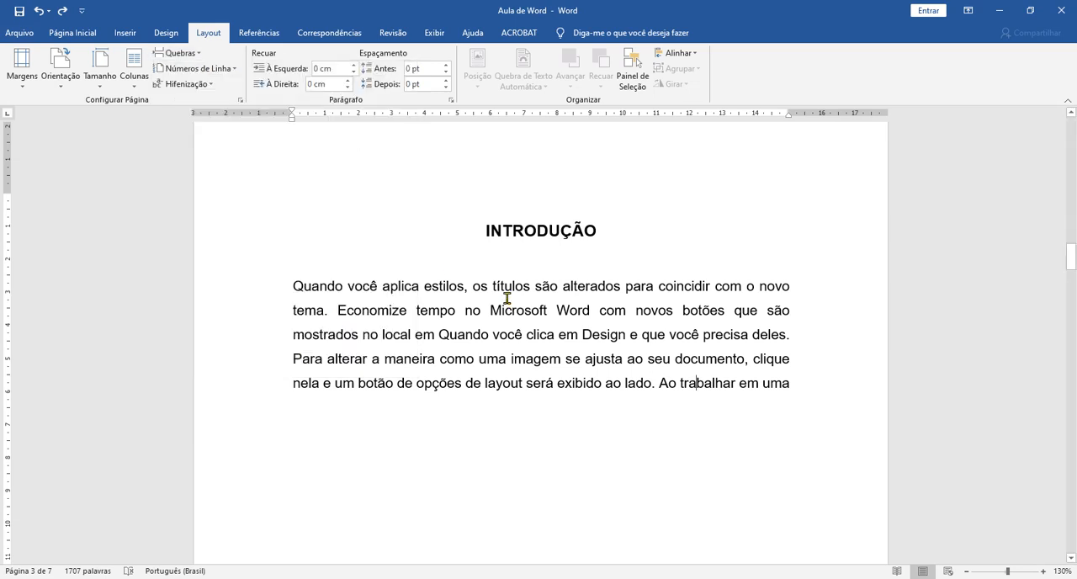
left_click(712, 577)
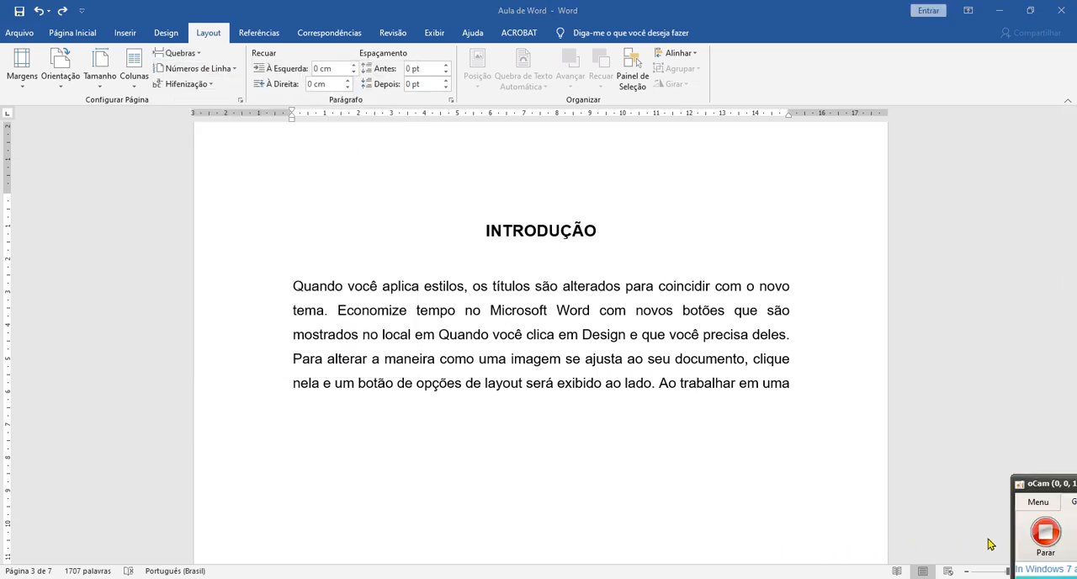